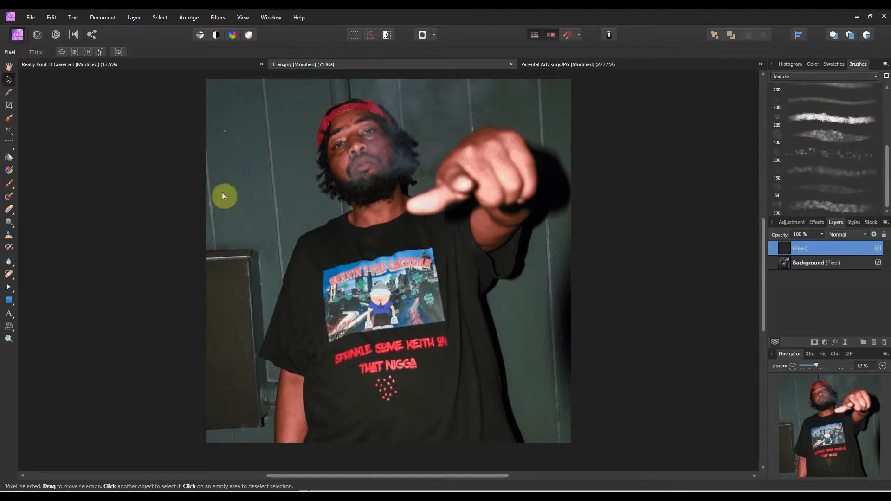
Step: Switch to the Paint Brush and pick the last 300 px brush in the Texture category
{"action": "left_click", "coordinate": [7, 187]}
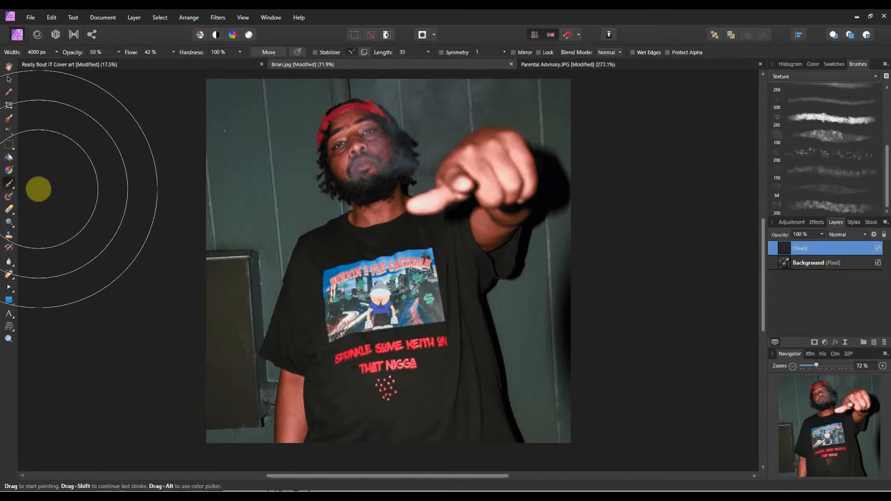
{"action": "left_click", "coordinate": [843, 76]}
{"action": "left_click", "coordinate": [796, 129]}
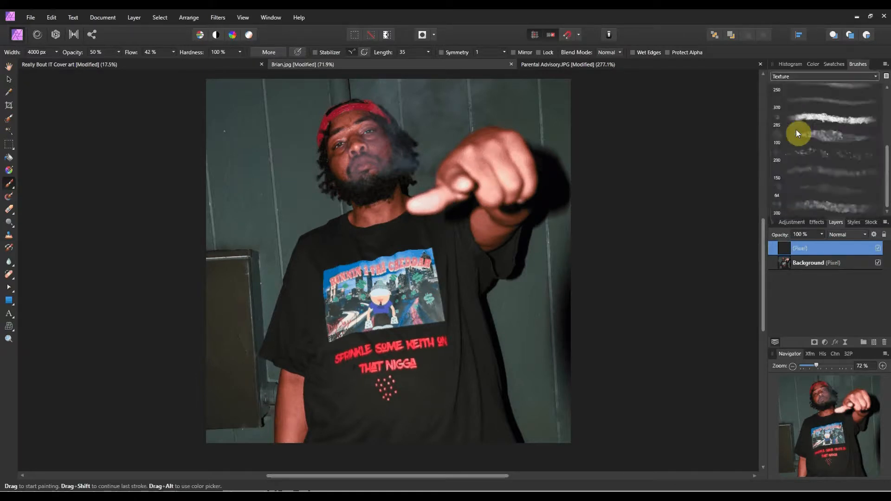
{"action": "left_click", "coordinate": [824, 208]}
{"action": "scroll", "coordinate": [673, 218], "scroll_direction": "up", "scroll_amount": 1}
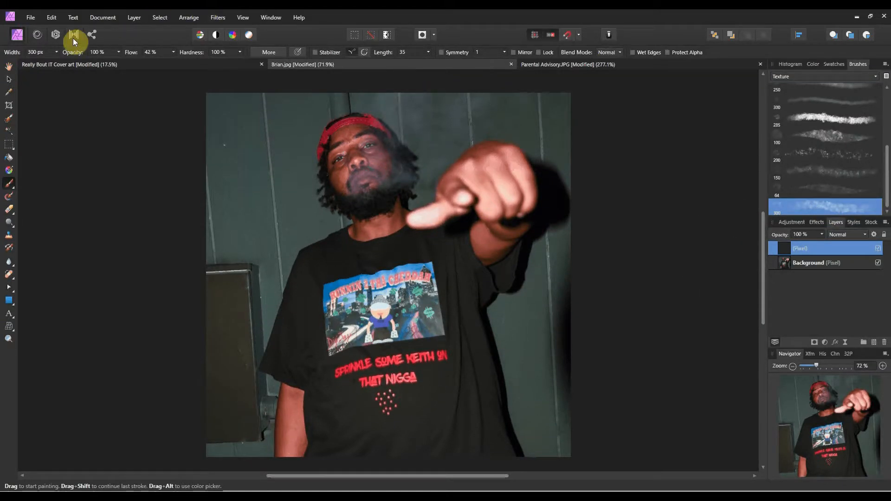
Step: Set the brush width to 4000 px and its opacity to 50%
{"action": "left_click", "coordinate": [40, 52]}
{"action": "type", "text": "4"}
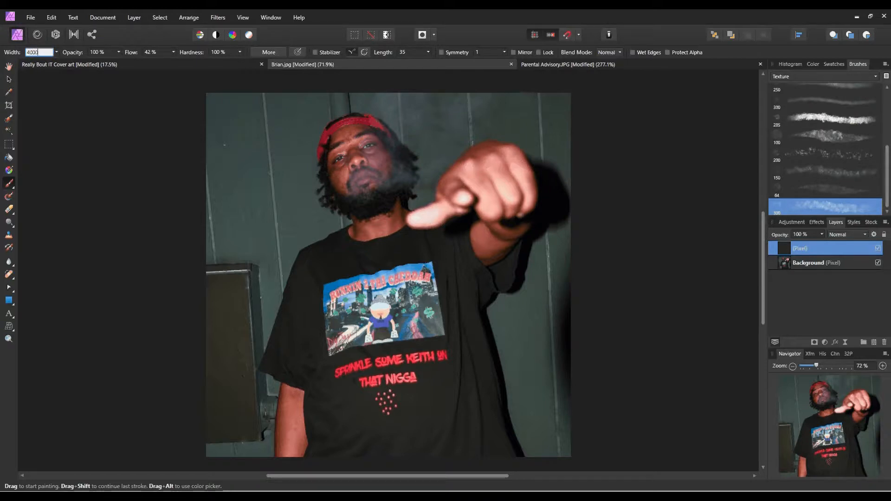
{"action": "type", "text": "000"}
{"action": "key", "text": "Return"}
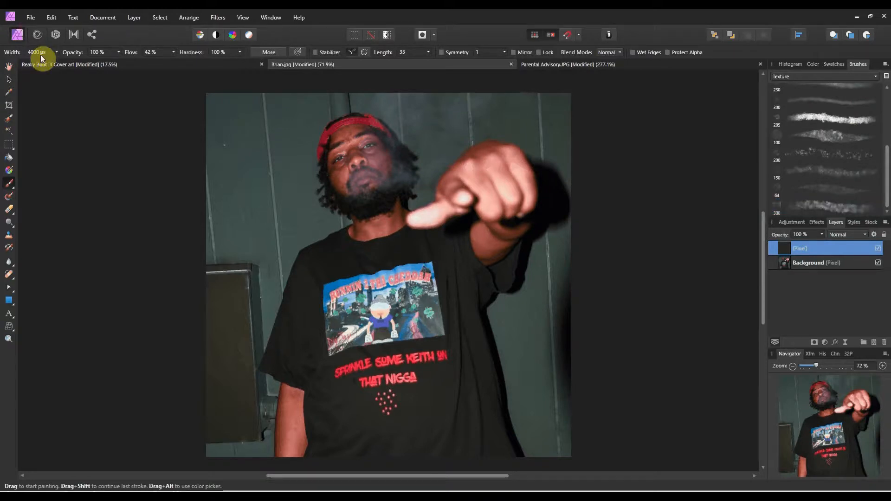
{"action": "left_click", "coordinate": [104, 54]}
{"action": "type", "text": "5"}
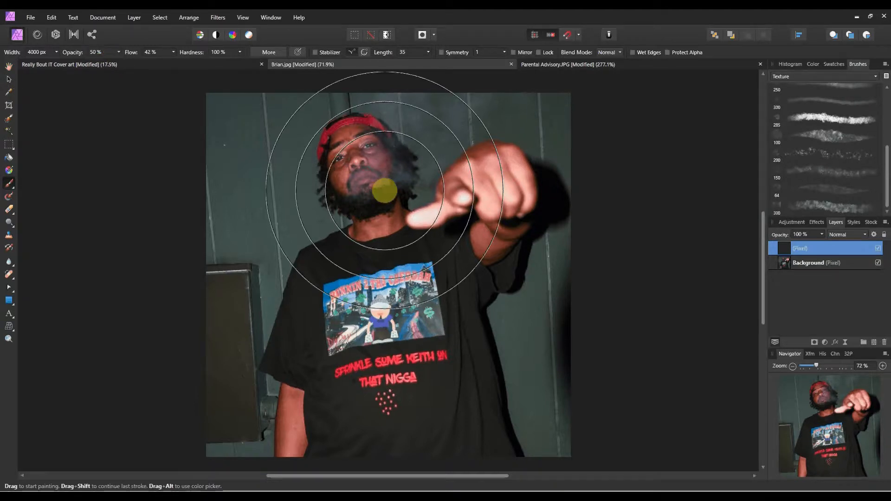
Step: Try a texture stroke over the photo, undo it, and stamp the speckle texture once across the whole image instead
{"action": "left_click_drag", "start_coordinate": [384, 190], "coordinate": [497, 234]}
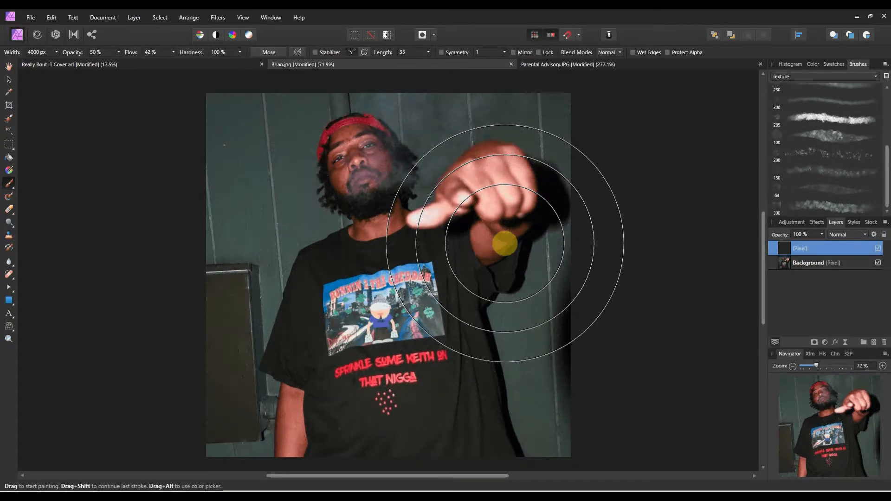
{"action": "key", "text": "ctrl+z"}
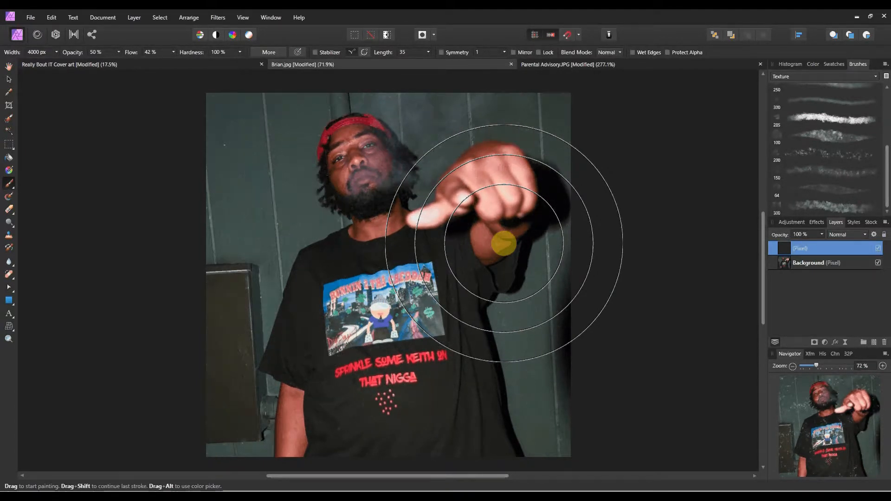
{"action": "left_click", "coordinate": [504, 243]}
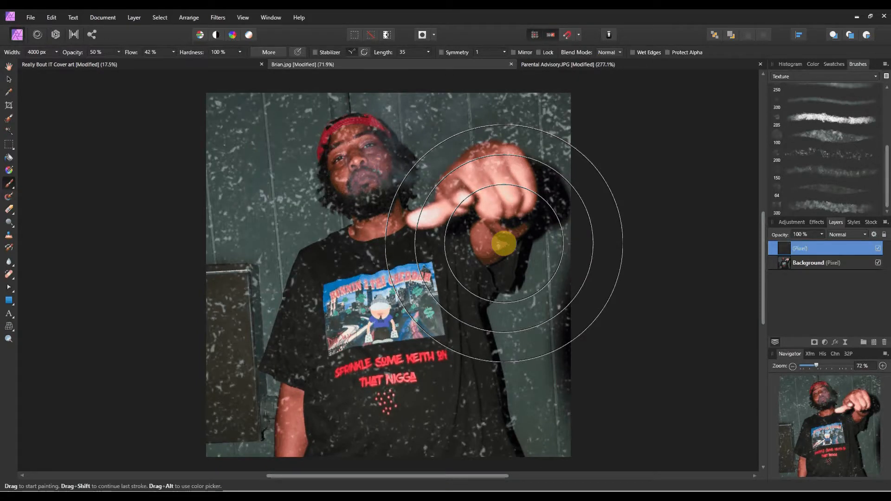
Step: Lower the speckle texture layer's opacity to 50% and deselect it
{"action": "left_click", "coordinate": [9, 79]}
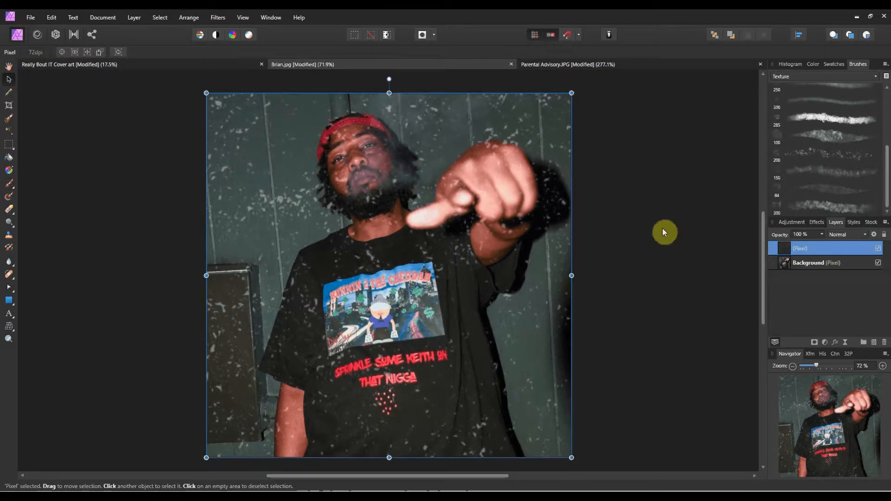
{"action": "double_click", "coordinate": [819, 250]}
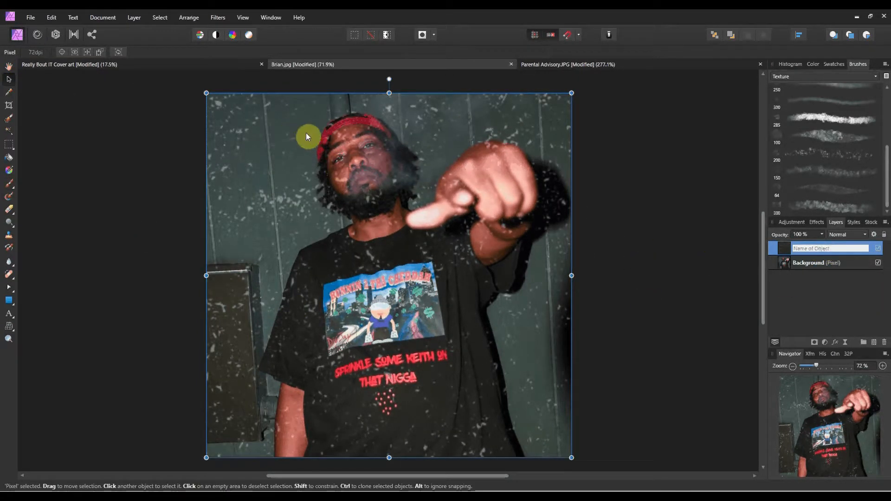
{"action": "left_click", "coordinate": [822, 235]}
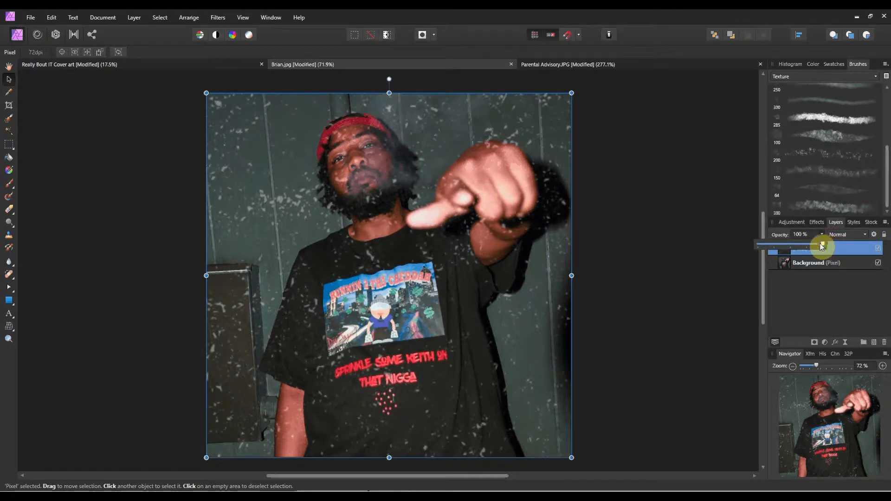
{"action": "left_click_drag", "start_coordinate": [822, 243], "coordinate": [778, 241]}
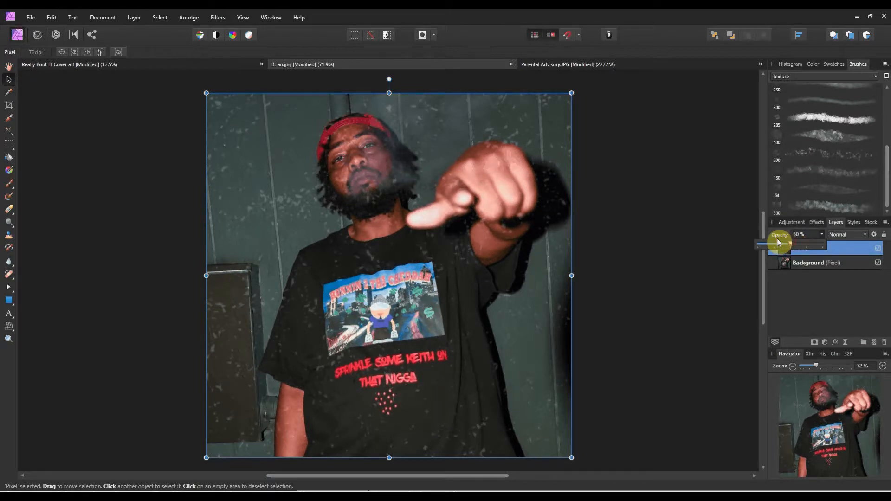
{"action": "left_click", "coordinate": [679, 243]}
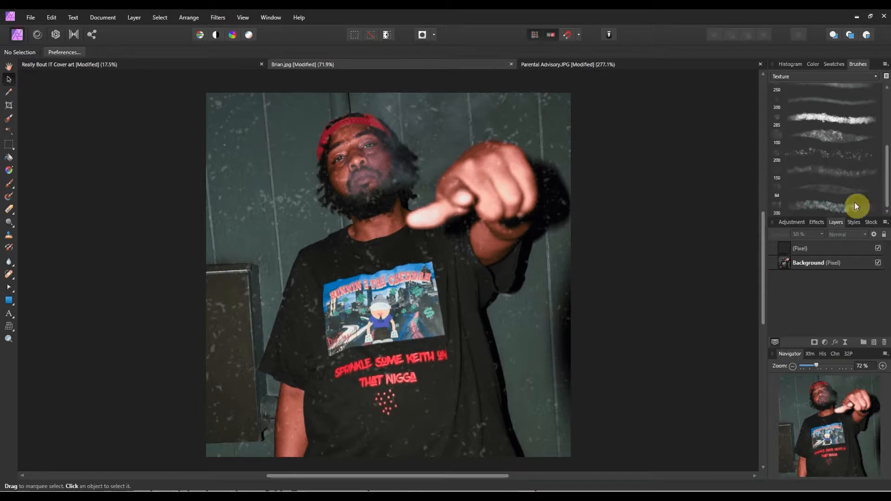
Step: Add white "Kindrosys" art text in Great Fighter, about 156 pt, across the chest above the texture layer
{"action": "left_click", "coordinate": [825, 246]}
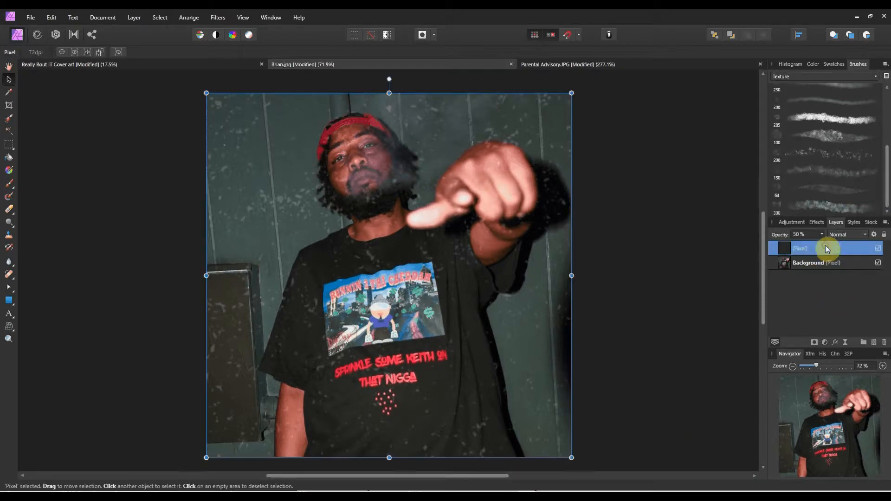
{"action": "left_click", "coordinate": [12, 319]}
{"action": "left_click", "coordinate": [43, 313]}
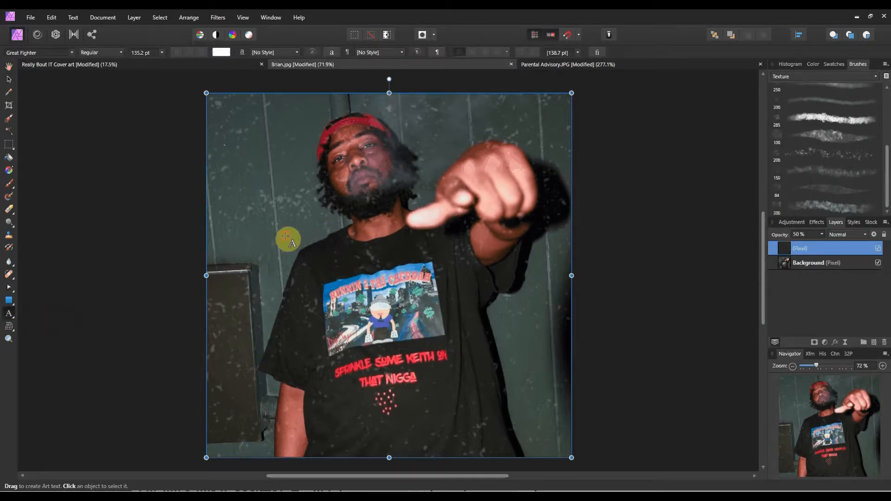
{"action": "left_click_drag", "start_coordinate": [286, 237], "coordinate": [323, 277]}
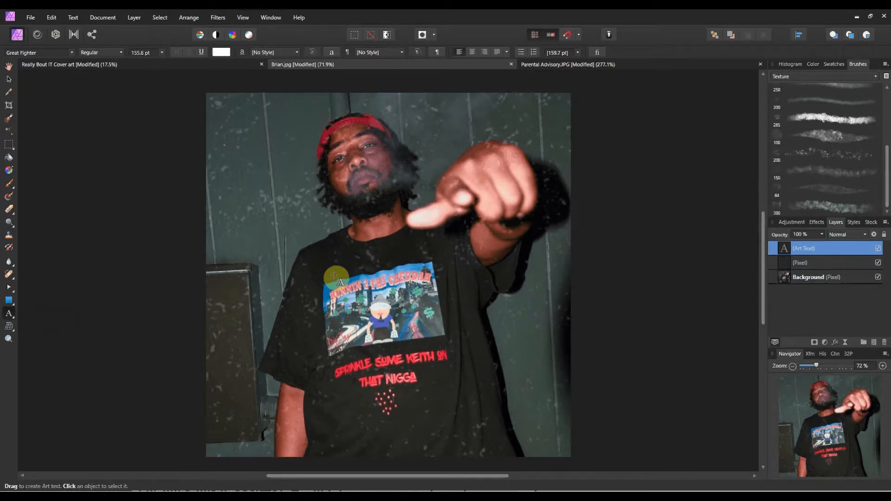
{"action": "type", "text": "GR"}
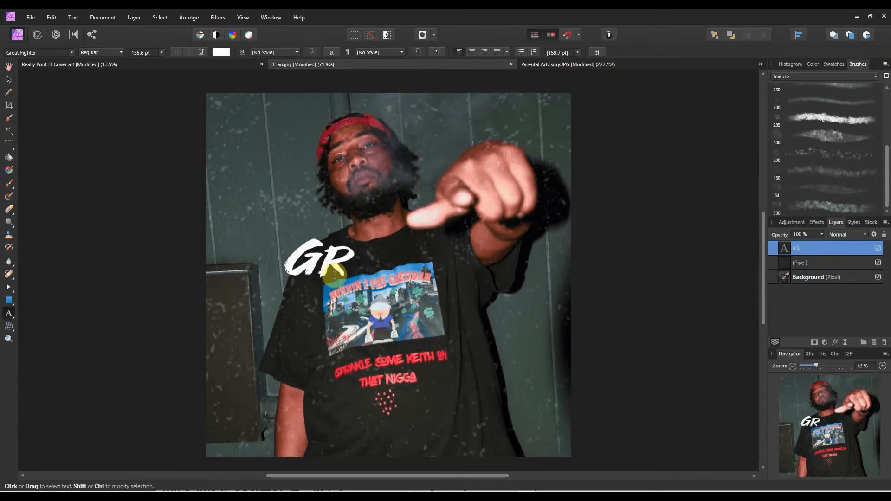
{"action": "key", "text": "BackSpace"}
{"action": "key", "text": "BackSpace"}
{"action": "type", "text": "Kindros"}
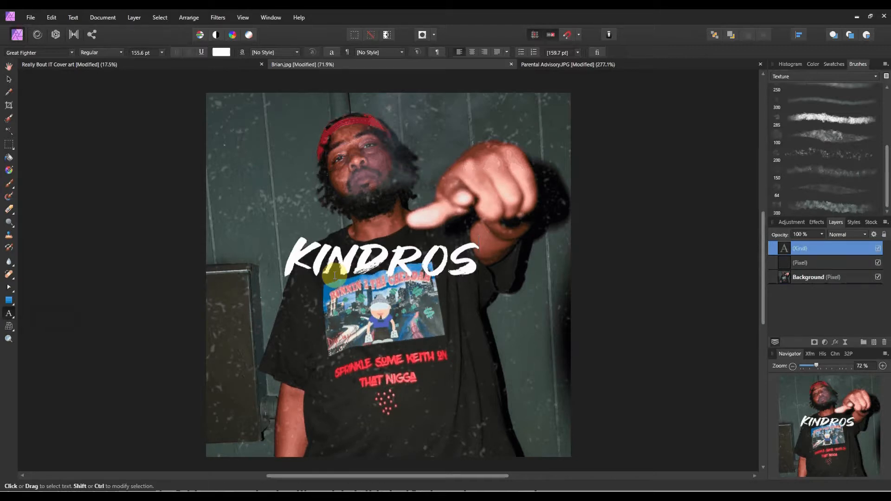
{"action": "type", "text": "ys"}
{"action": "key", "text": "Escape"}
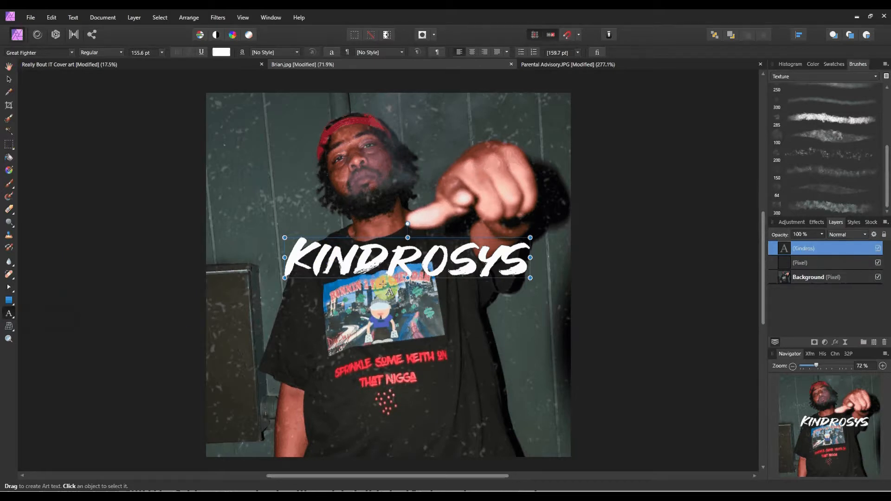
Step: Duplicate the "Kindrosys" text and move the copy straight down near the photo's lower edge
{"action": "key", "text": "ctrl+j"}
{"action": "left_click", "coordinate": [6, 84]}
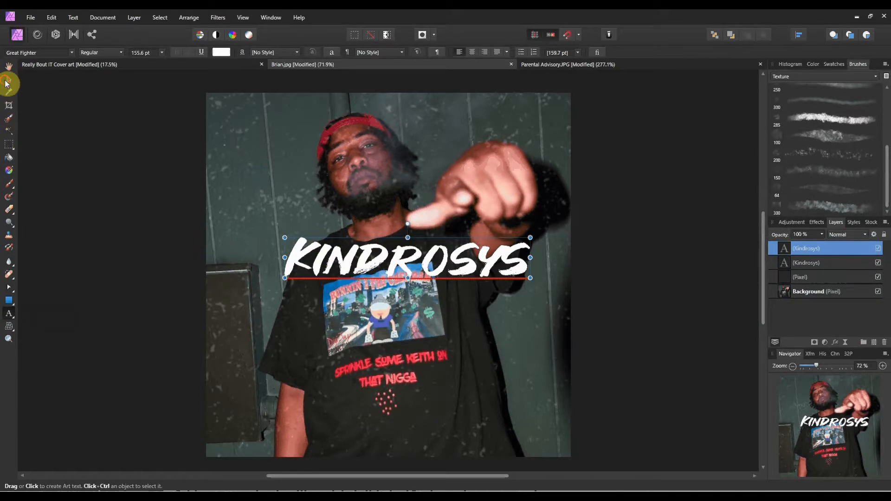
{"action": "left_click", "coordinate": [416, 280]}
{"action": "left_click_drag", "start_coordinate": [415, 271], "coordinate": [402, 278]}
{"action": "key", "text": "shift+Down"}
{"action": "key", "text": "shift+Down"}
{"action": "key", "text": "shift+Down"}
{"action": "key", "text": "shift+Down"}
{"action": "key", "text": "shift+Down"}
{"action": "key", "text": "shift+Down"}
{"action": "key", "text": "shift+Down"}
{"action": "key", "text": "shift+Down"}
{"action": "key", "text": "shift+Down"}
{"action": "key", "text": "shift+Down"}
{"action": "key", "text": "shift+Down"}
{"action": "key", "text": "shift+Down"}
{"action": "key", "text": "shift+Down"}
{"action": "key", "text": "shift+Down"}
{"action": "key", "text": "shift+Down"}
{"action": "key", "text": "shift+Down"}
{"action": "key", "text": "shift+Down"}
{"action": "key", "text": "shift+Down"}
{"action": "key", "text": "shift+Down"}
{"action": "key", "text": "shift+Down"}
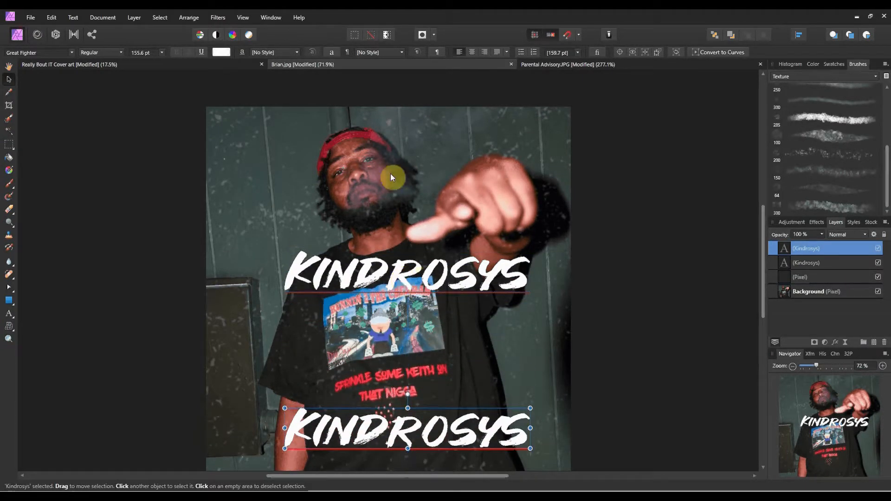
Step: Enlarge the upper "Kindrosys" text slightly and center it horizontally on the background photo
{"action": "left_click", "coordinate": [399, 268]}
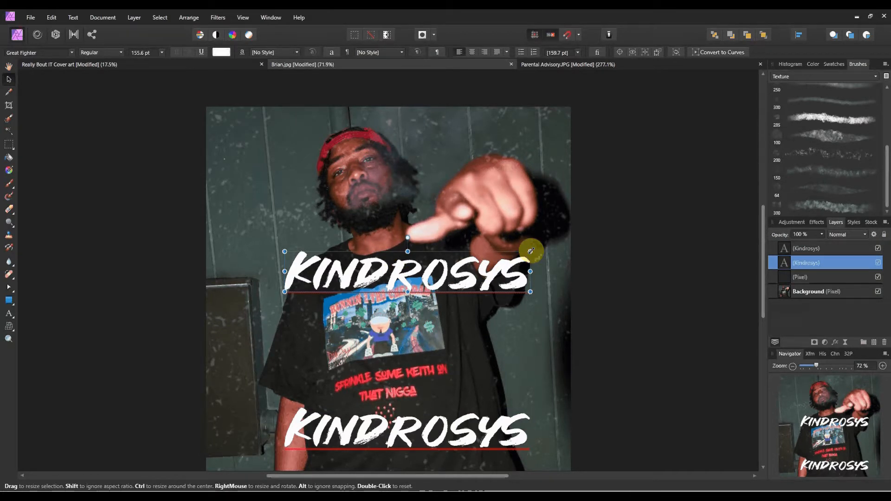
{"action": "left_click_drag", "start_coordinate": [530, 251], "coordinate": [555, 247]}
{"action": "left_click", "coordinate": [417, 175], "text": "shift"}
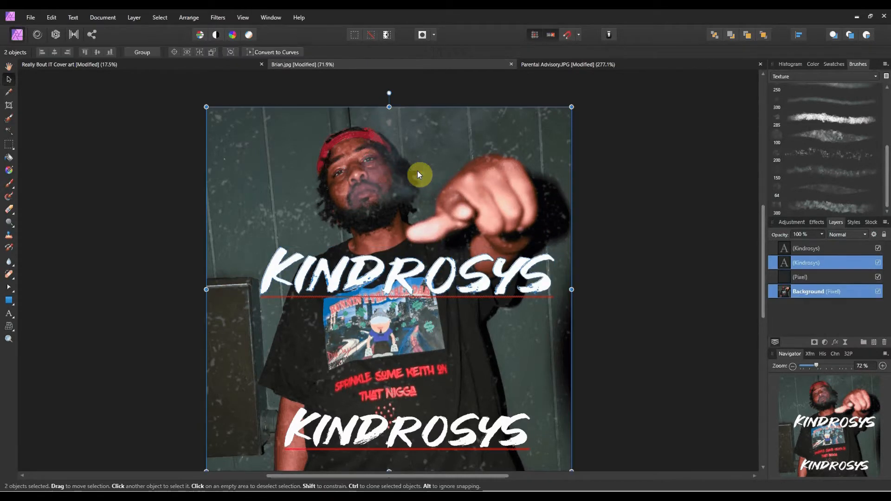
{"action": "left_click", "coordinate": [188, 17]}
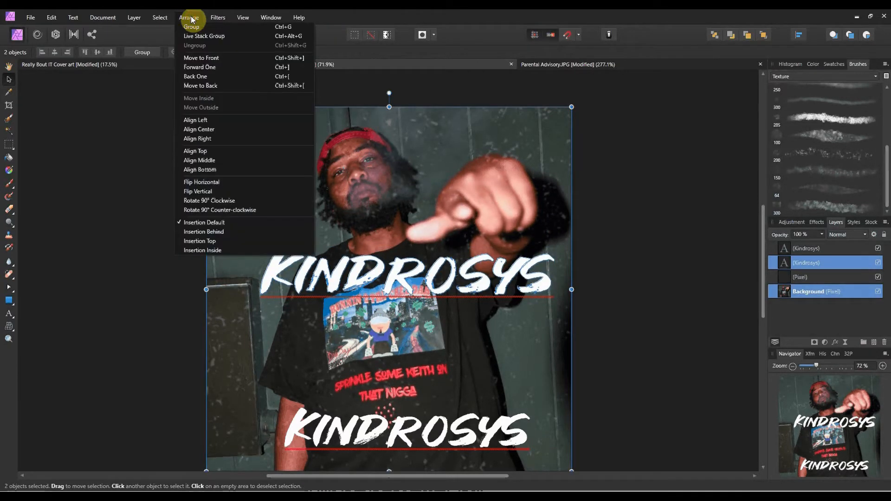
{"action": "left_click", "coordinate": [210, 132]}
Step: Replace the lower copy's text with "Really Bout It" and shift it to fit within the photo's width
{"action": "left_click", "coordinate": [431, 438]}
{"action": "scroll", "coordinate": [431, 403], "scroll_direction": "down", "scroll_amount": 2}
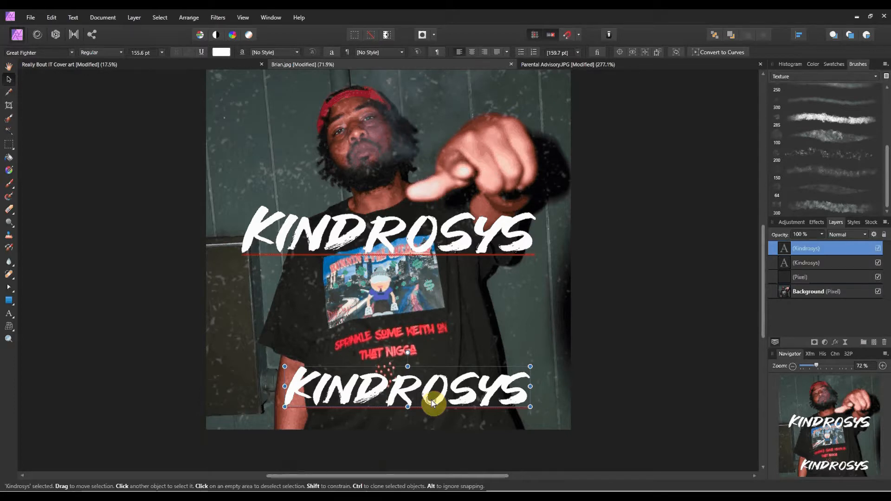
{"action": "left_click_drag", "start_coordinate": [431, 403], "coordinate": [424, 405]}
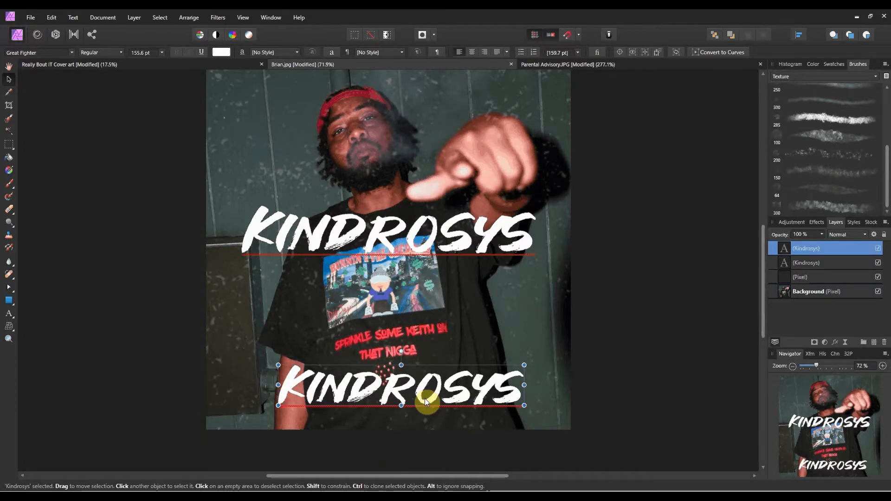
{"action": "double_click", "coordinate": [516, 399]}
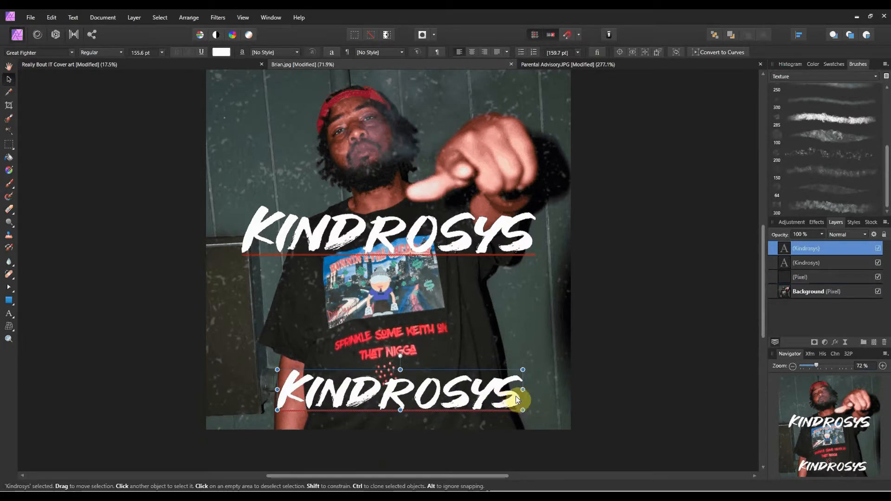
{"action": "left_click_drag", "start_coordinate": [522, 396], "coordinate": [169, 393]}
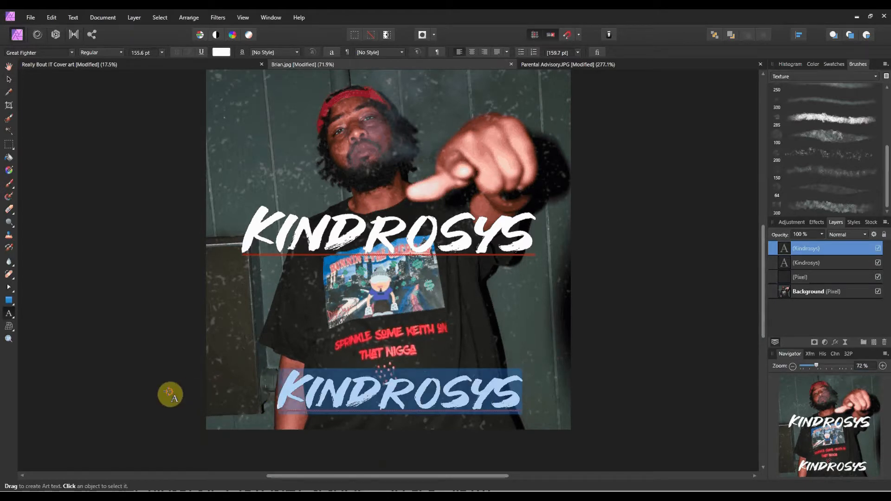
{"action": "type", "text": "Rea"}
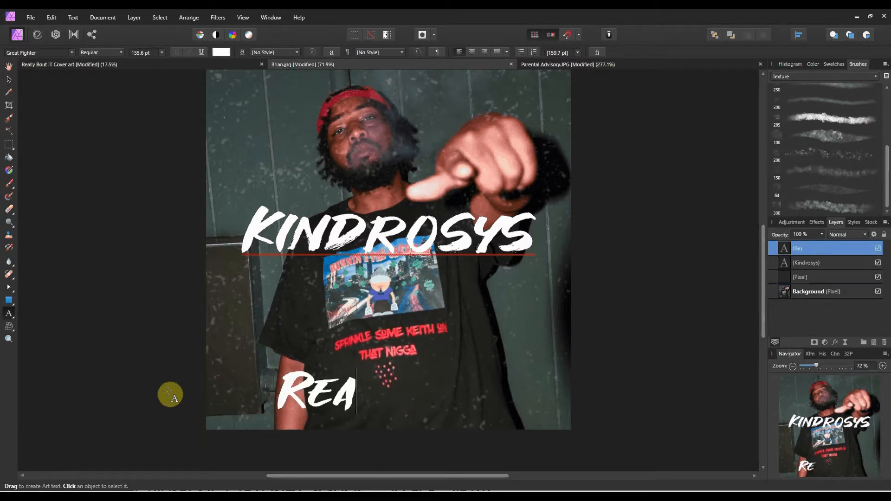
{"action": "type", "text": "lly Bout It"}
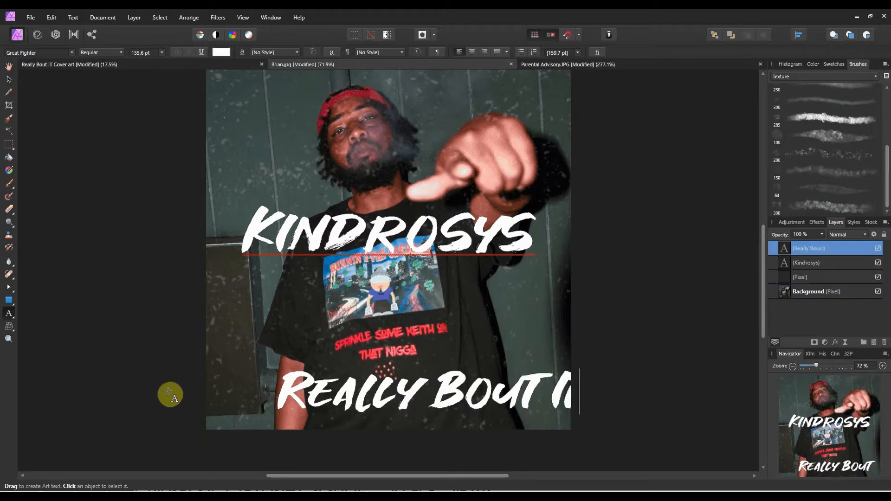
{"action": "key", "text": "Escape"}
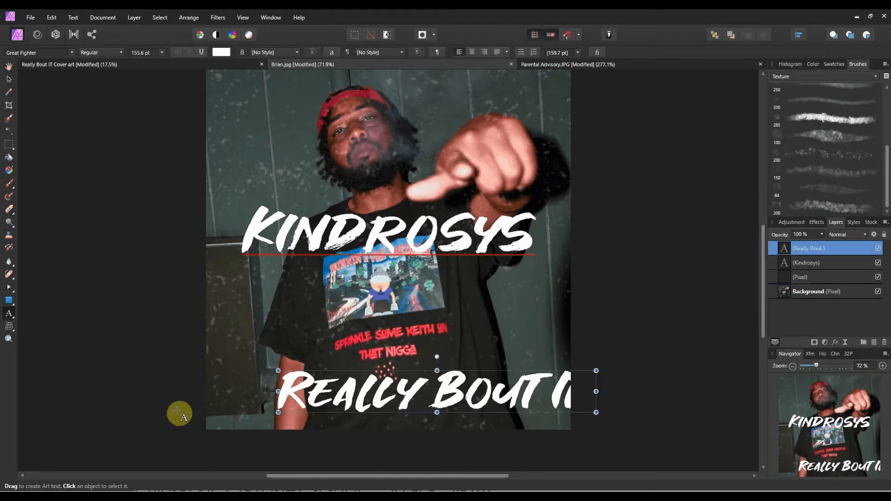
{"action": "left_click", "coordinate": [9, 79]}
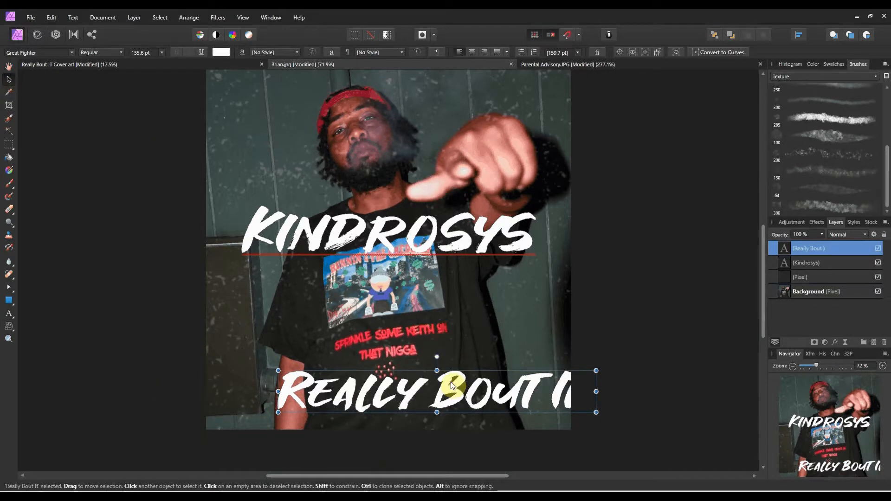
{"action": "left_click_drag", "start_coordinate": [445, 388], "coordinate": [392, 386]}
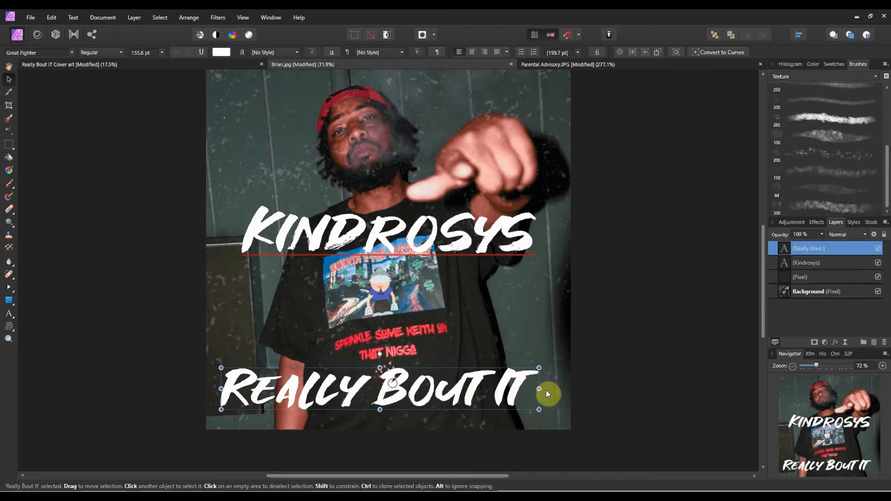
Step: Change the font of the "Really Bout It" text to Broken Glass
{"action": "double_click", "coordinate": [532, 393]}
{"action": "left_click_drag", "start_coordinate": [532, 394], "coordinate": [193, 365]}
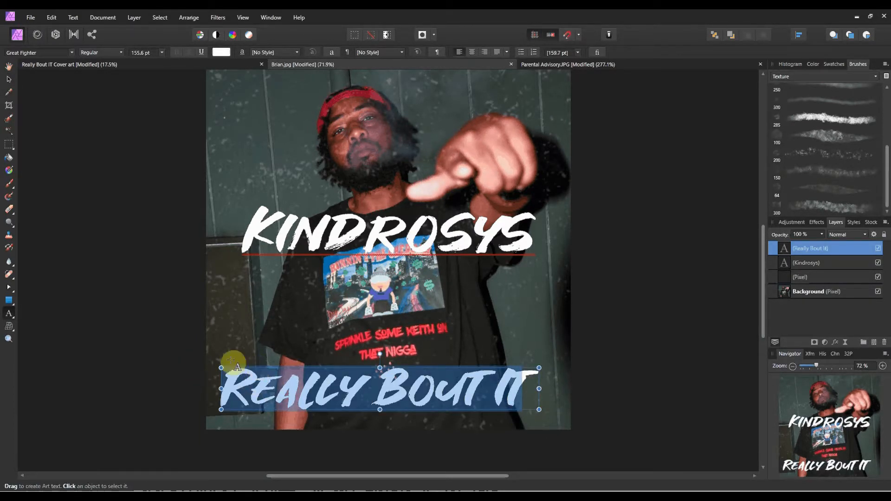
{"action": "left_click", "coordinate": [228, 381]}
{"action": "left_click_drag", "start_coordinate": [228, 382], "coordinate": [548, 393]}
{"action": "left_click", "coordinate": [47, 53]}
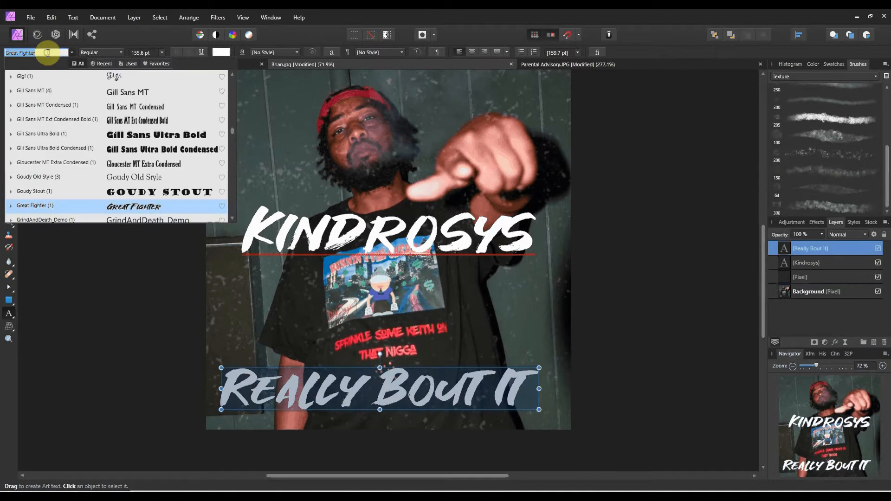
{"action": "type", "text": "broke"}
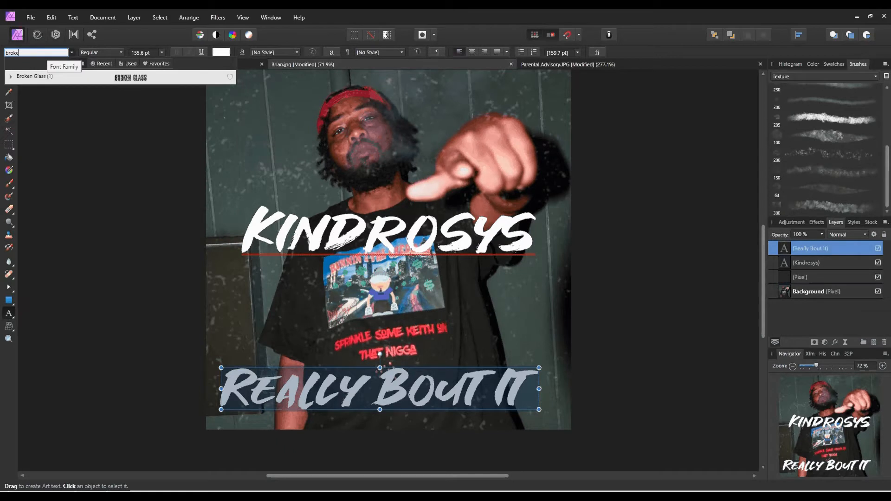
{"action": "left_click", "coordinate": [133, 78]}
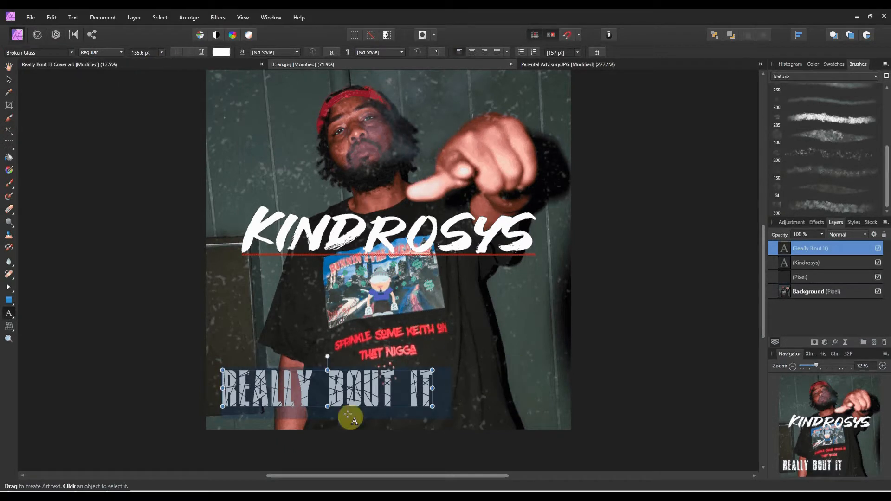
Step: Move the "Really Bout It" text slightly lower and center it horizontally on the background photo
{"action": "left_click", "coordinate": [9, 79]}
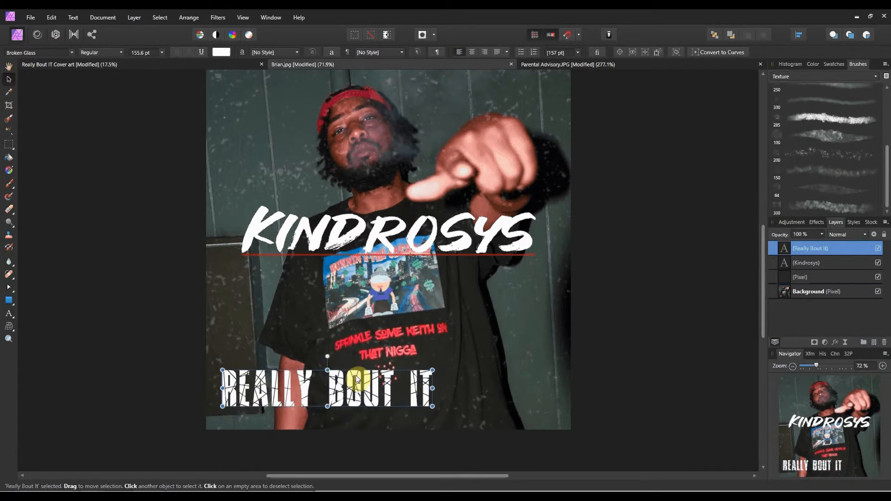
{"action": "left_click_drag", "start_coordinate": [372, 391], "coordinate": [441, 401]}
{"action": "left_click", "coordinate": [439, 348]}
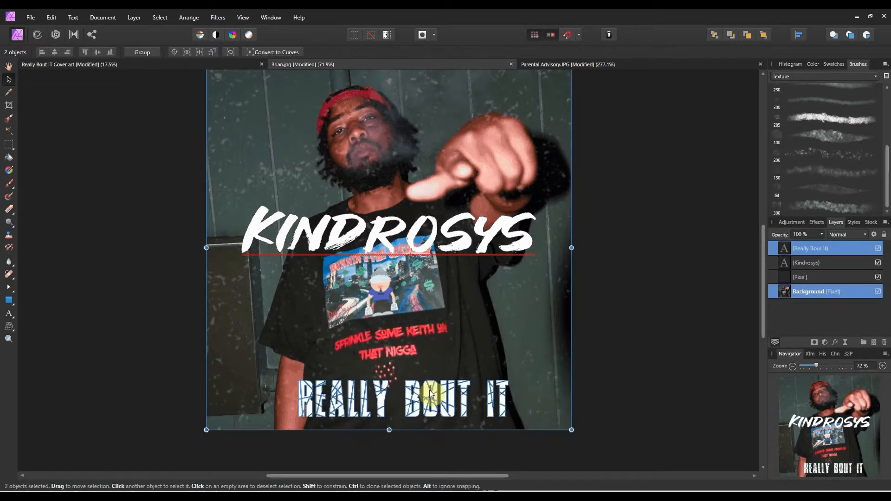
{"action": "left_click", "coordinate": [429, 395], "text": "shift"}
{"action": "left_click", "coordinate": [437, 341], "text": "shift"}
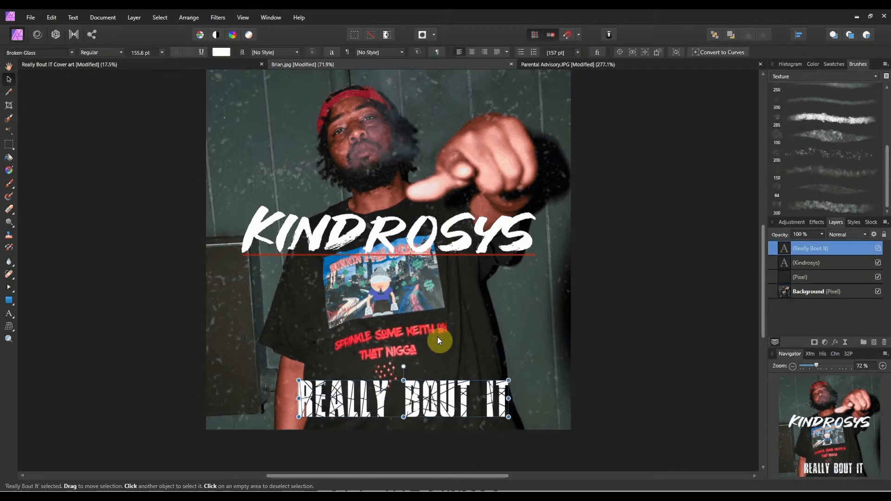
{"action": "left_click", "coordinate": [431, 350], "text": "shift"}
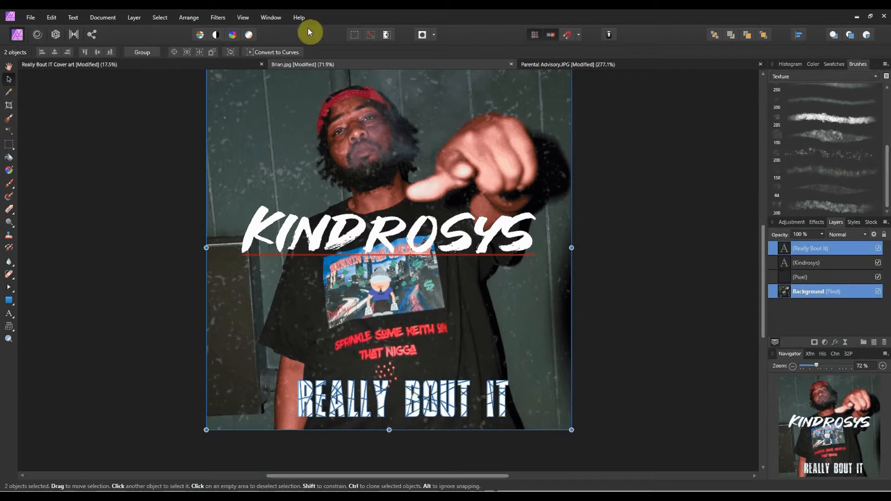
{"action": "left_click", "coordinate": [193, 18]}
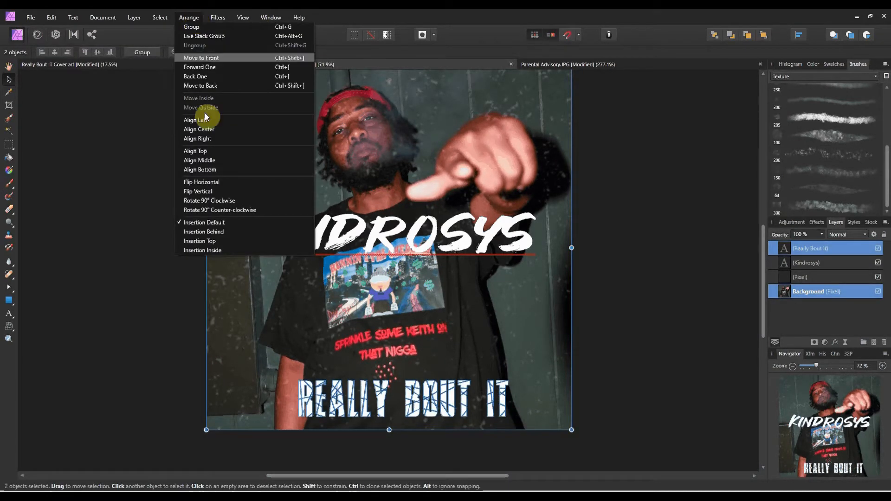
{"action": "left_click", "coordinate": [208, 133]}
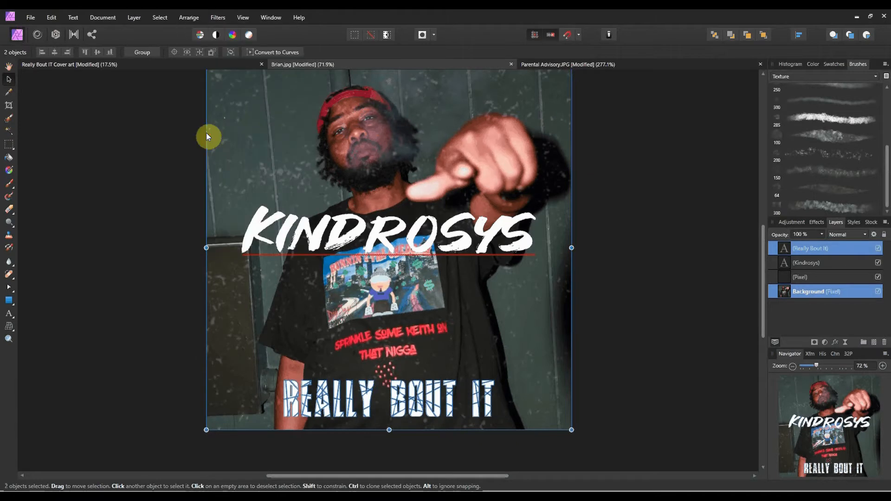
{"action": "left_click", "coordinate": [518, 372]}
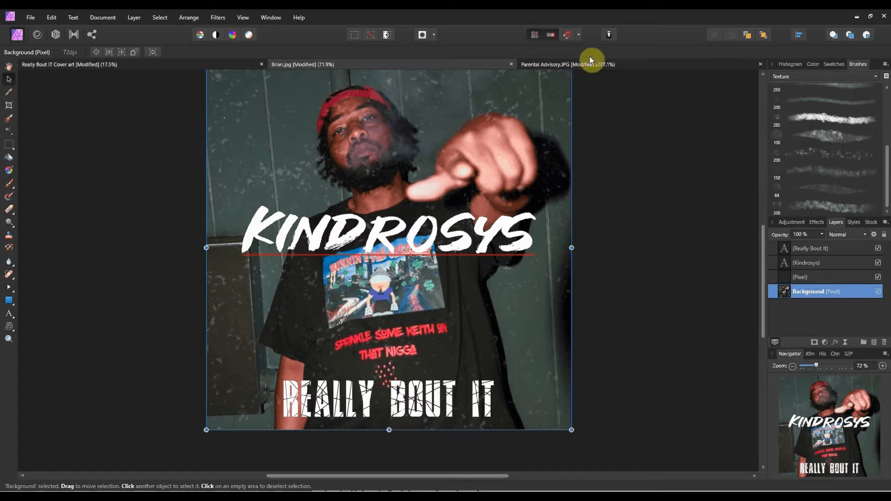
Step: Copy the label image from the Parental Advisory document and paste it into Brian.jpg
{"action": "left_click", "coordinate": [564, 64]}
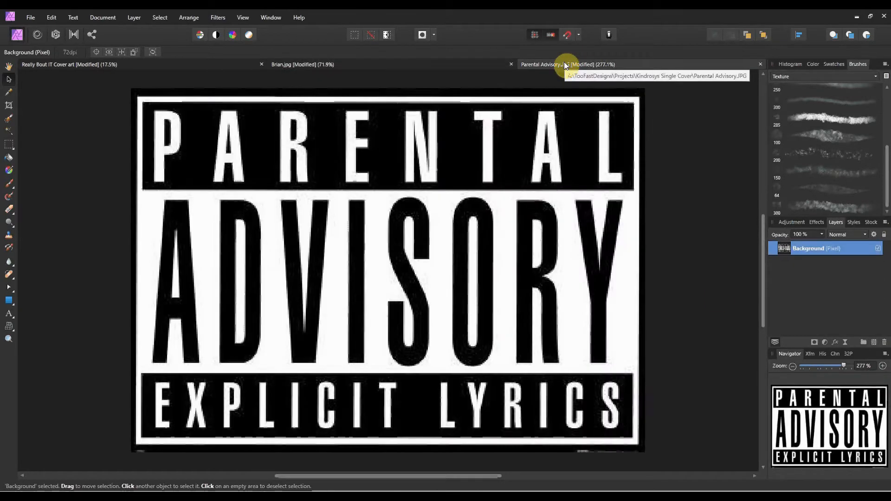
{"action": "right_click", "coordinate": [415, 215]}
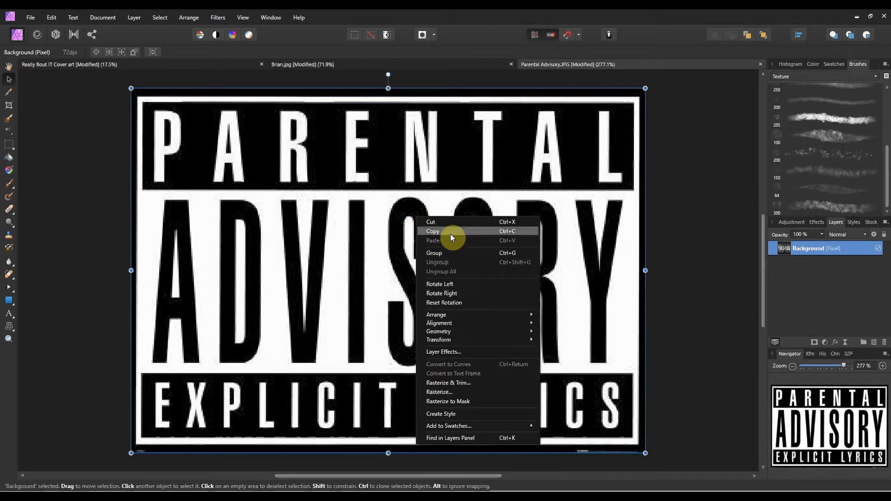
{"action": "left_click", "coordinate": [450, 233]}
{"action": "left_click", "coordinate": [303, 64]}
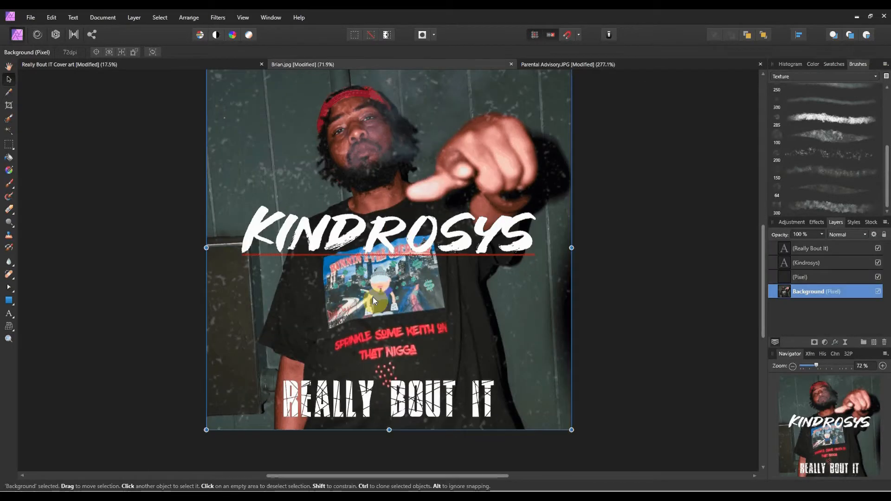
{"action": "right_click", "coordinate": [368, 279]}
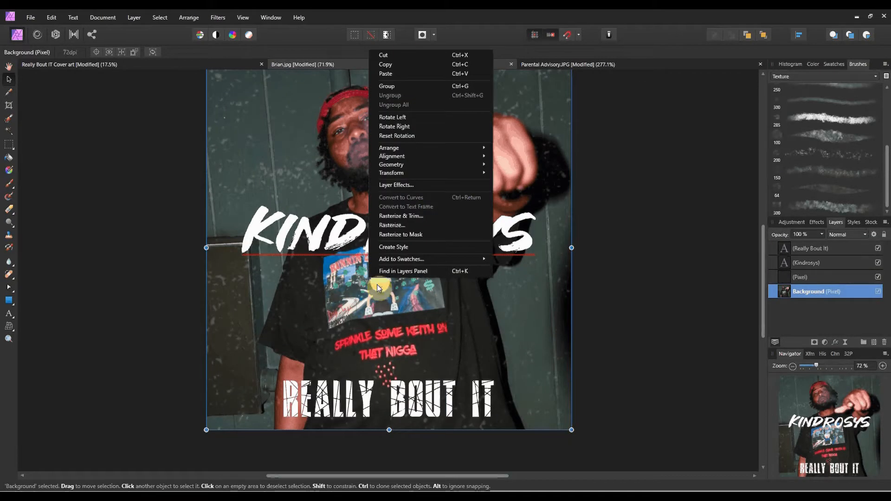
{"action": "left_click", "coordinate": [391, 76]}
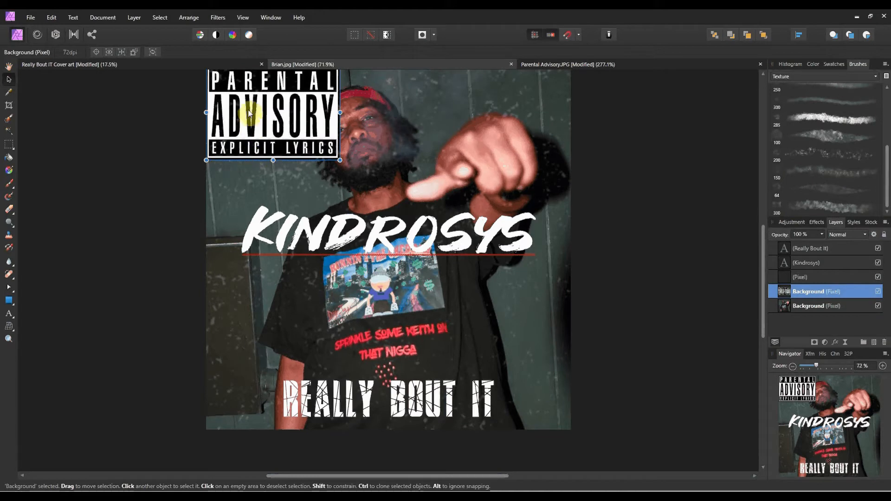
Step: Shrink the Parental Advisory label and place it in the photo's lower-right corner beside the "Really Bout It" text
{"action": "left_click_drag", "start_coordinate": [259, 112], "coordinate": [496, 361]}
{"action": "left_click_drag", "start_coordinate": [575, 317], "coordinate": [530, 405]}
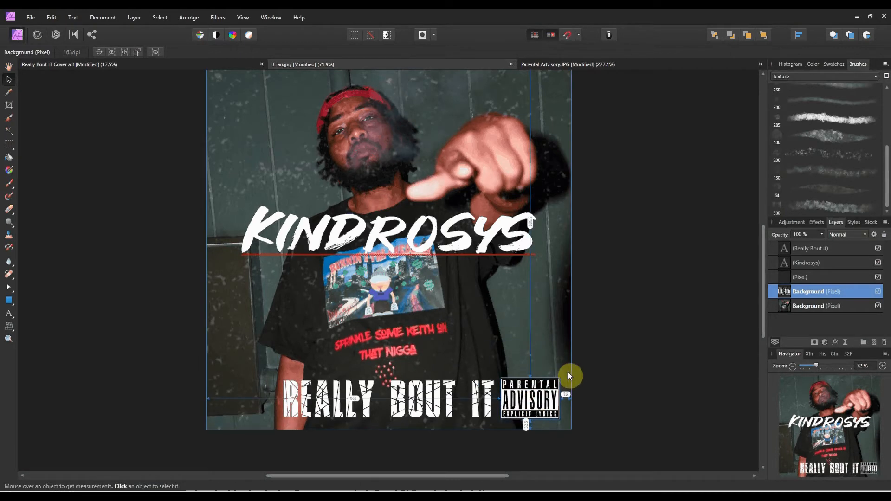
{"action": "left_click_drag", "start_coordinate": [559, 378], "coordinate": [547, 402]}
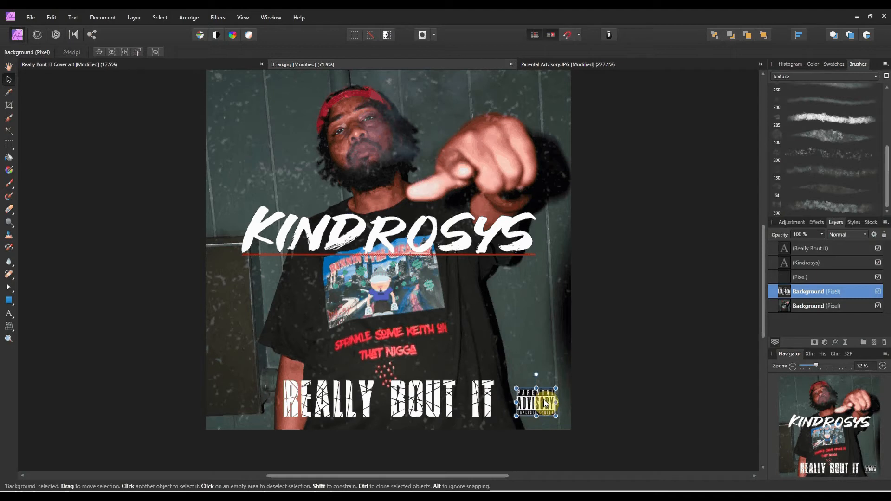
Step: Bottom-align the Parental Advisory label with the "Really Bout It" text and move the label's layer above the texture layer
{"action": "left_click", "coordinate": [485, 405], "text": "shift"}
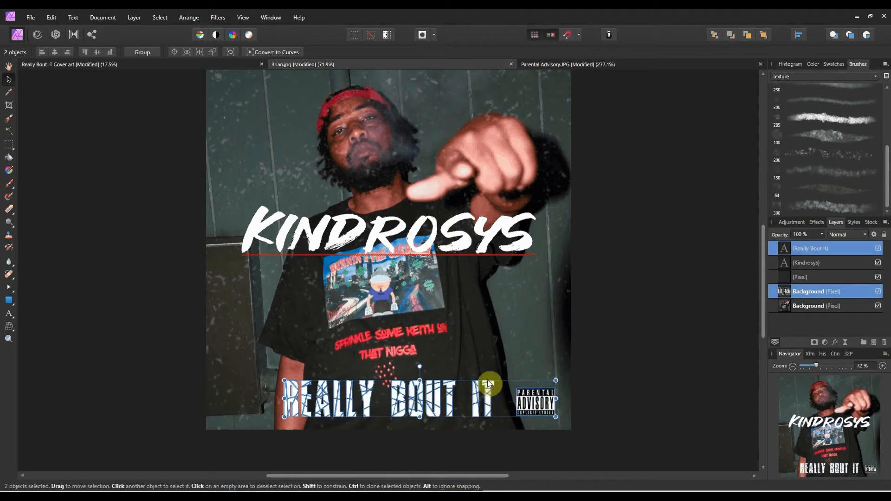
{"action": "left_click", "coordinate": [185, 19]}
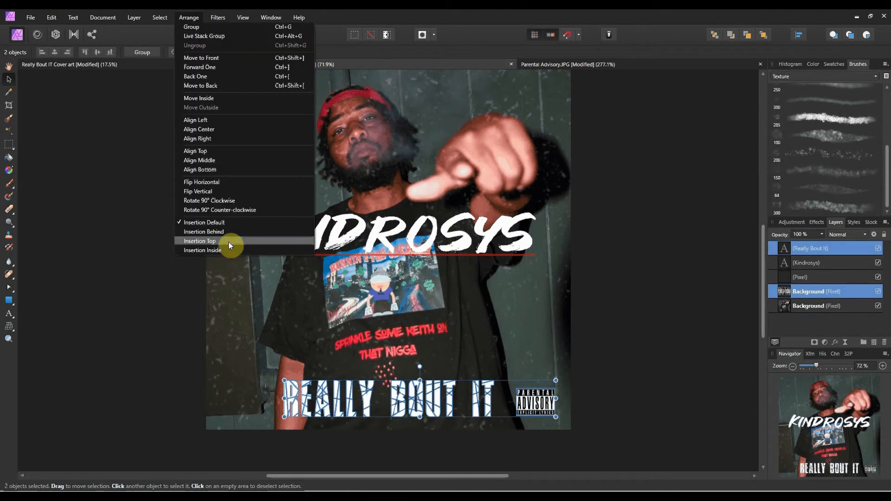
{"action": "left_click", "coordinate": [215, 169]}
{"action": "left_click", "coordinate": [649, 377]}
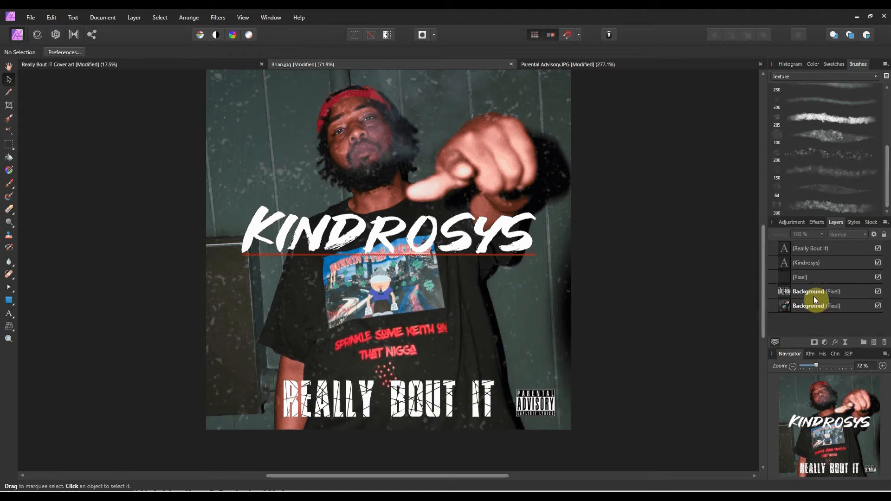
{"action": "left_click_drag", "start_coordinate": [807, 296], "coordinate": [805, 273]}
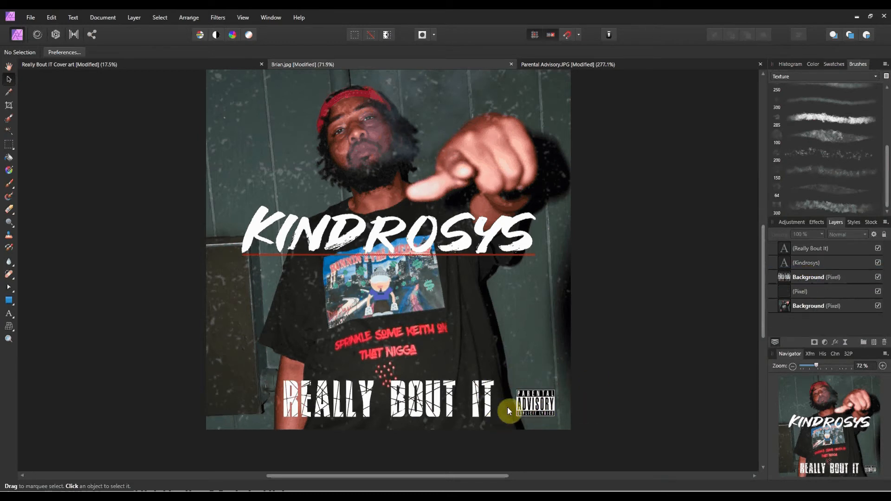